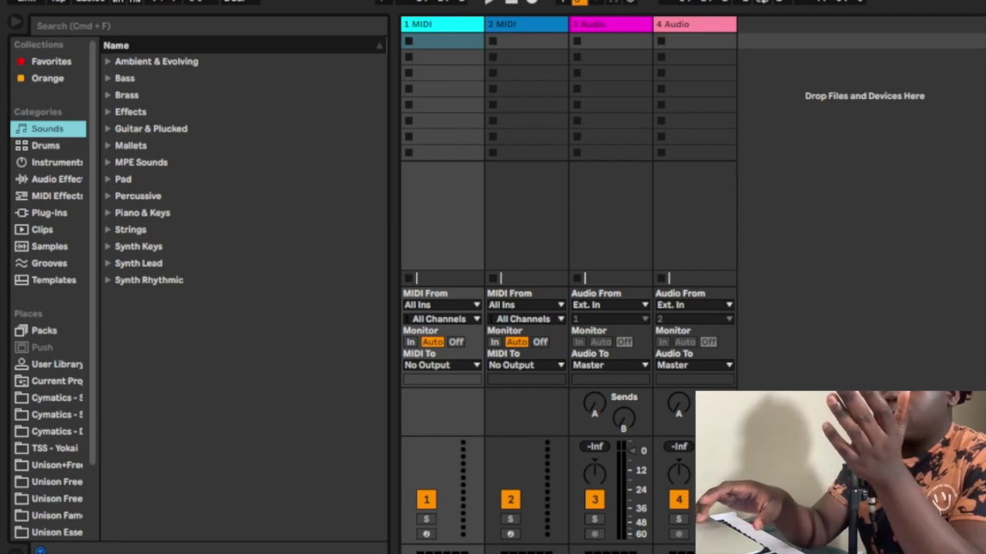
# Step: Open the first Cymatics folder's Secret Hihat Loop + MIDI Collection and preview the France and Lavender hi-hat loops
pyautogui.scroll(-3, 50, 293)
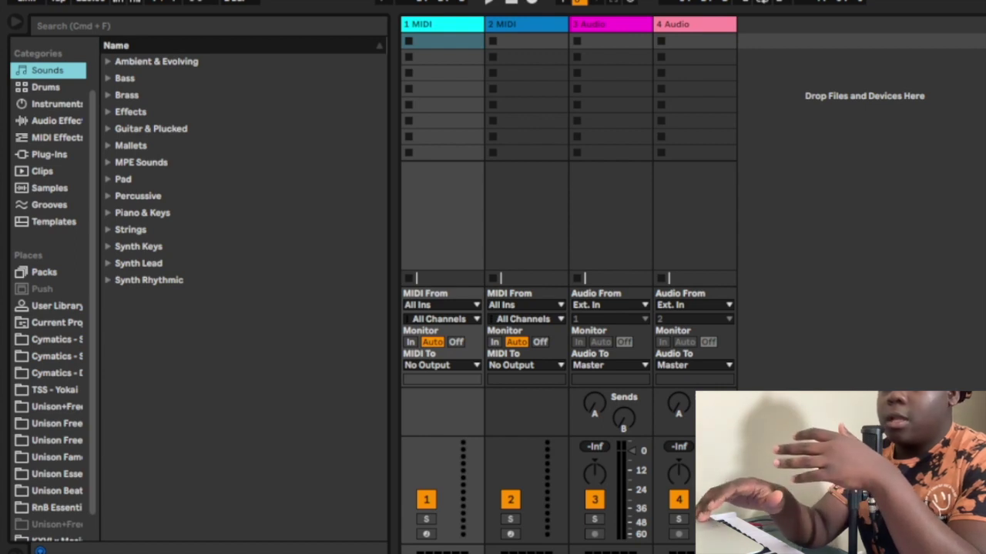
pyautogui.scroll(-1, 50, 293)
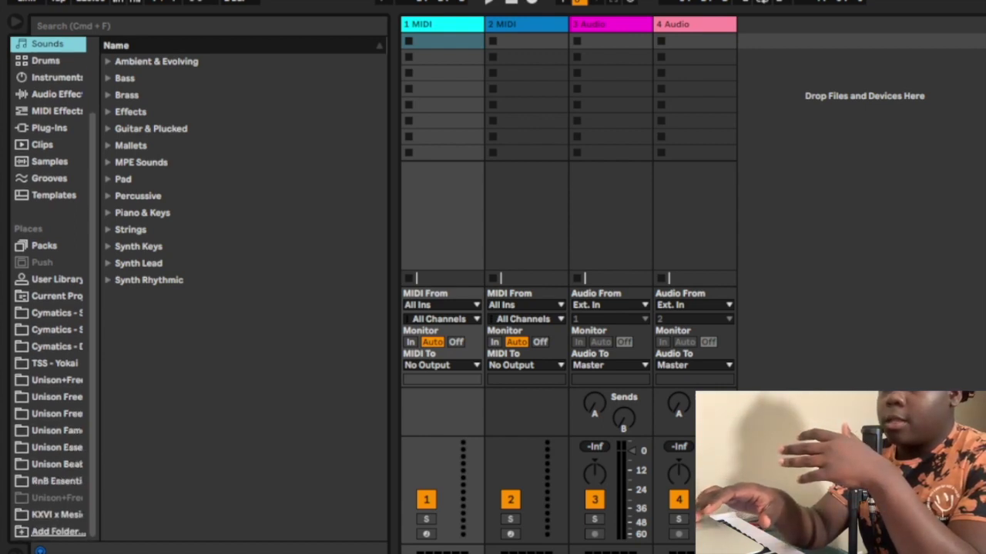
pyautogui.scroll(4, 50, 293)
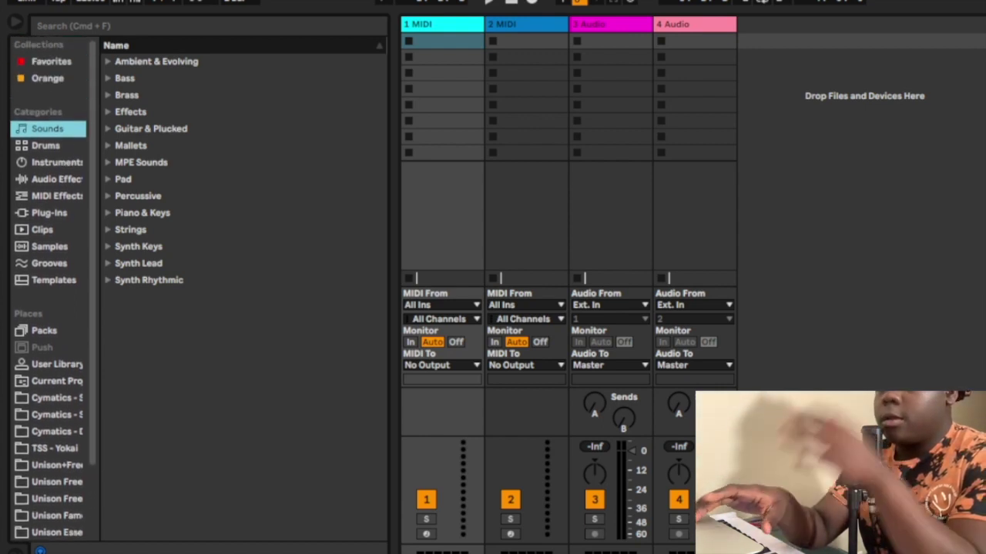
pyautogui.scroll(-3, 50, 292)
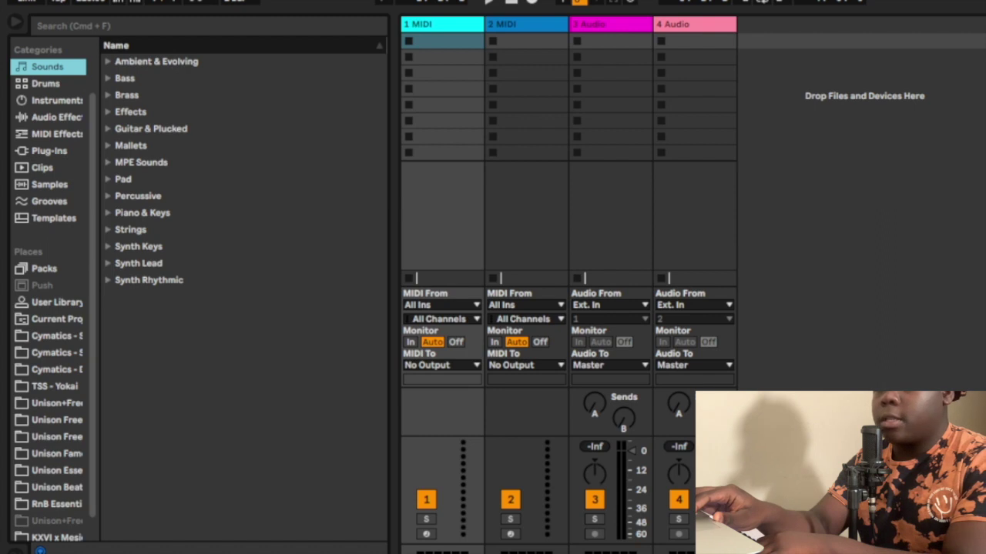
pyautogui.click(54, 336)
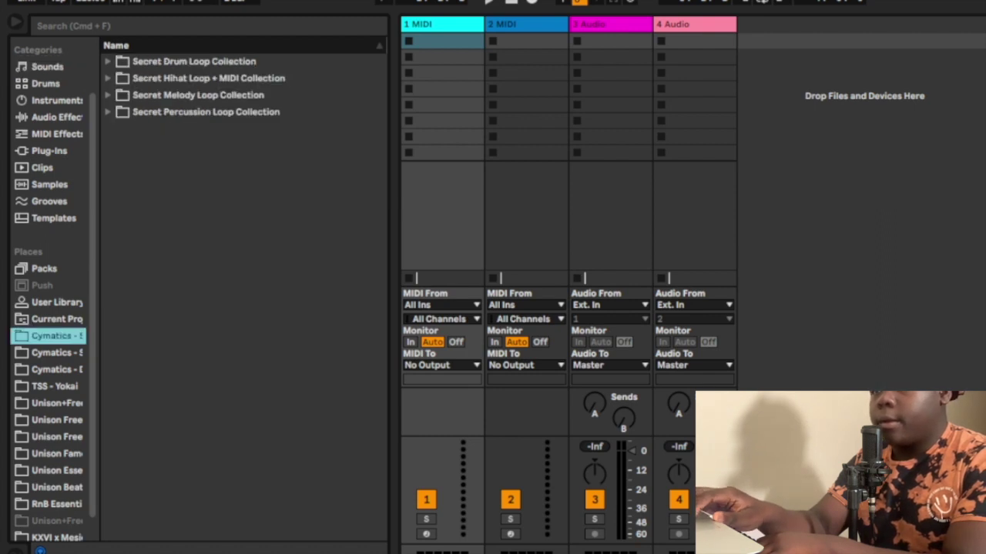
pyautogui.click(108, 78)
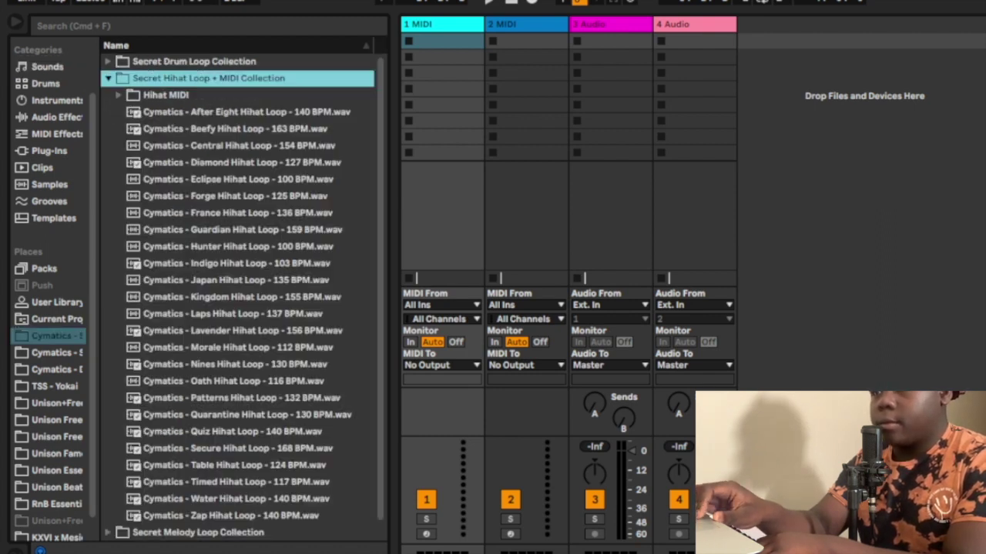
pyautogui.click(237, 213)
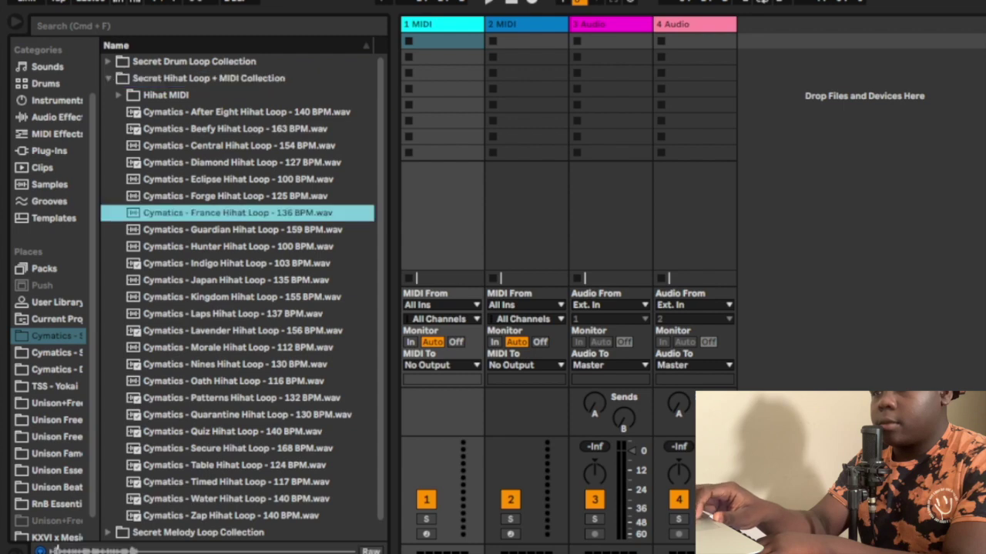
pyautogui.click(243, 331)
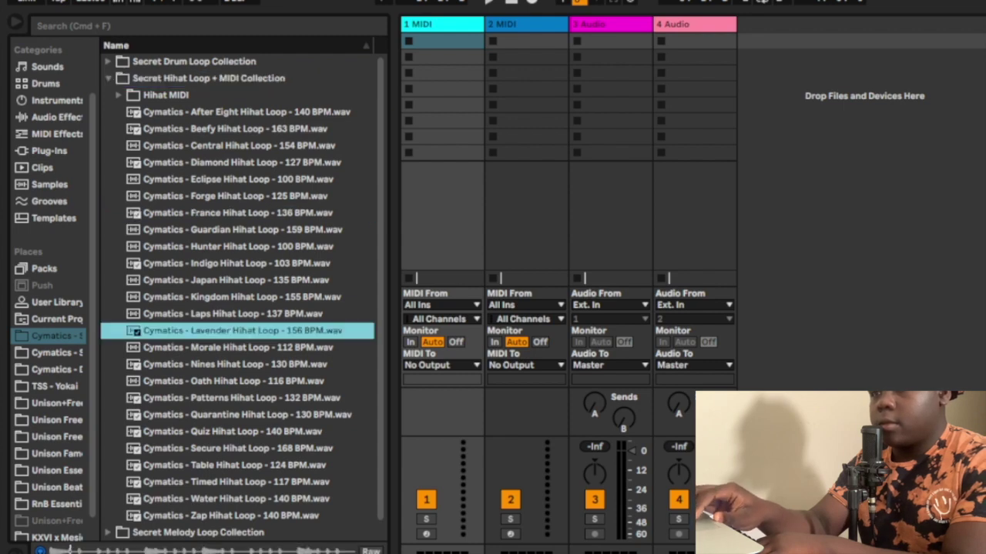
# Step: Browse the second Cymatics folder's melody collections, including the RnB Collection's loop stems
pyautogui.scroll(-1, 243, 331)
pyautogui.click(56, 353)
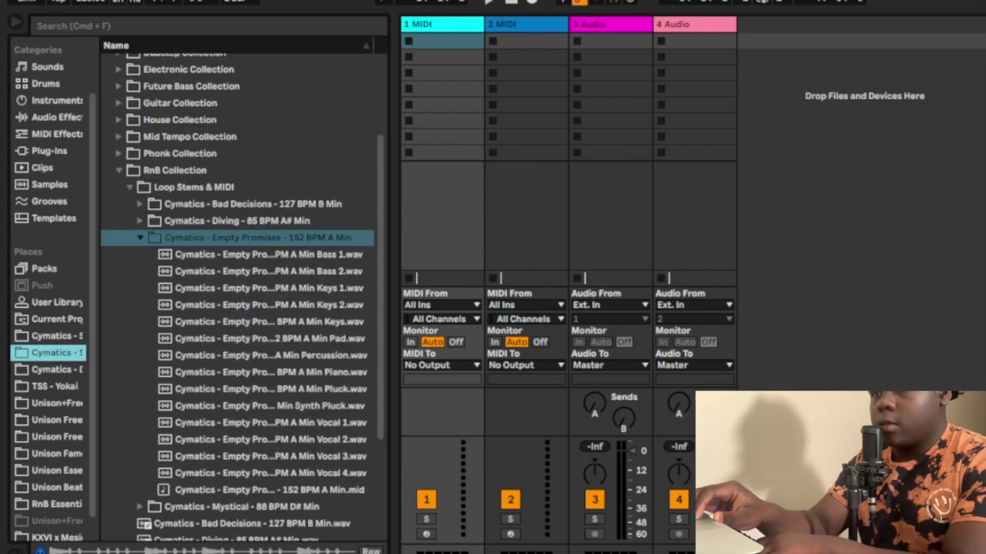
pyautogui.scroll(2, 242, 293)
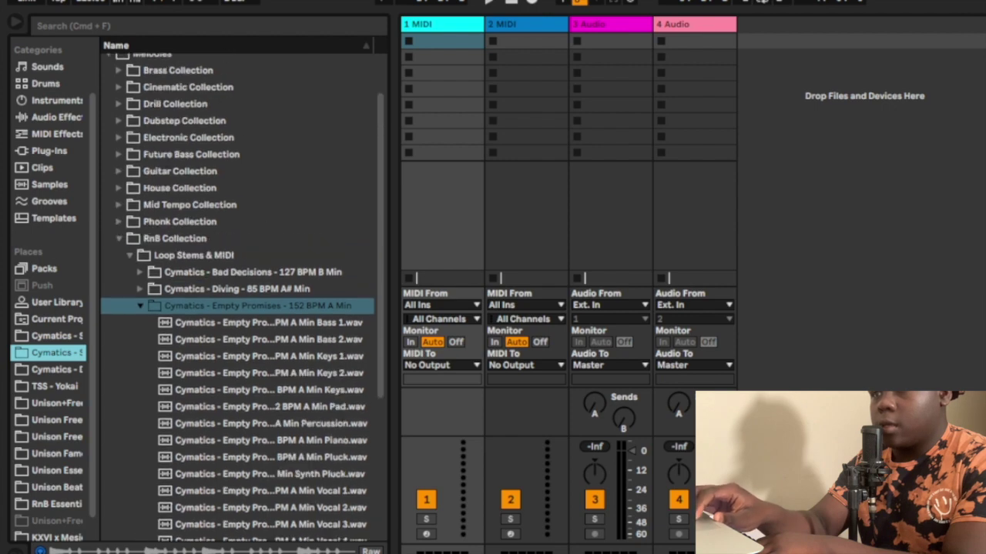
pyautogui.scroll(2, 242, 292)
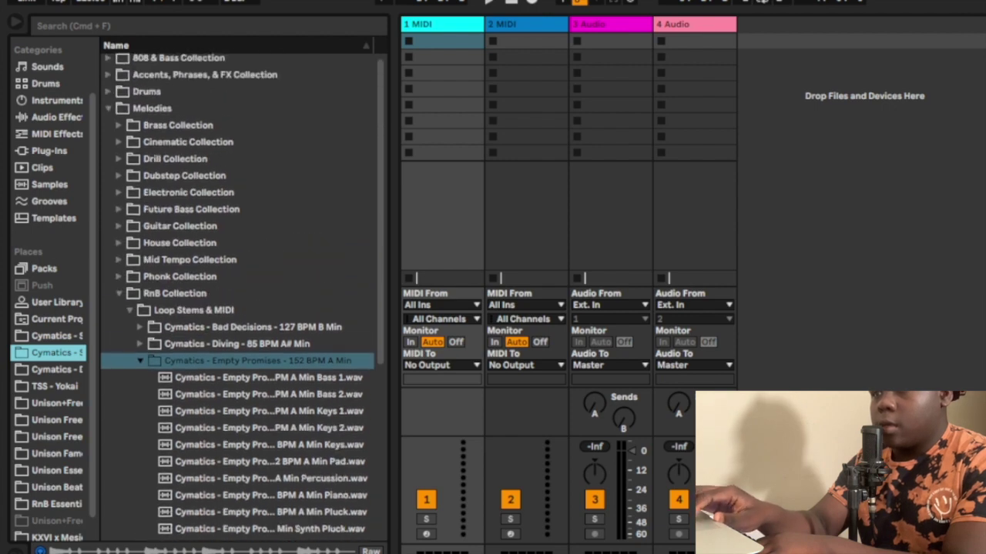
# Step: Open 3 - POLARITY - Vocal Collection in the third Cymatics folder and preview the Kingpin acapella, the Business and Chops vocal loops, and the loops below
pyautogui.click(56, 369)
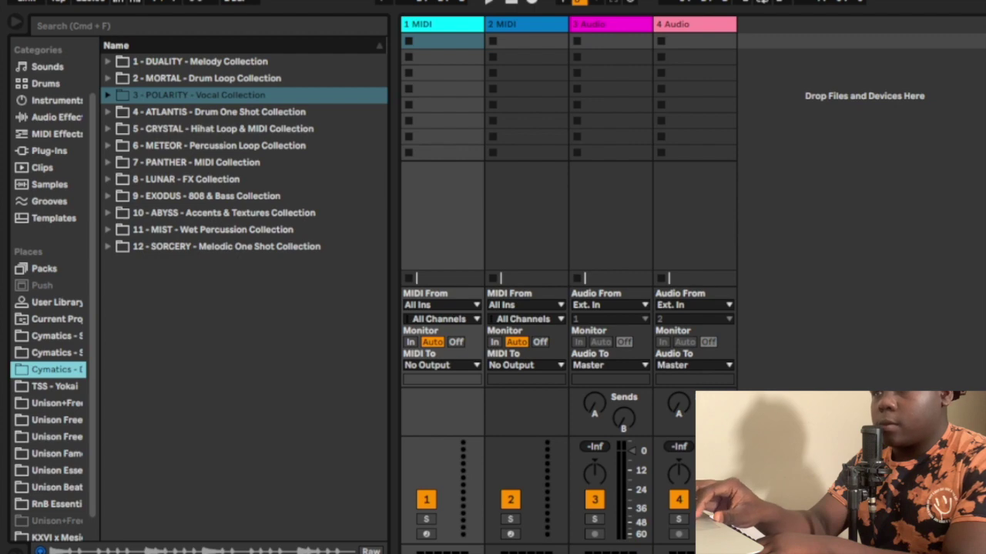
pyautogui.click(108, 96)
pyautogui.click(257, 163)
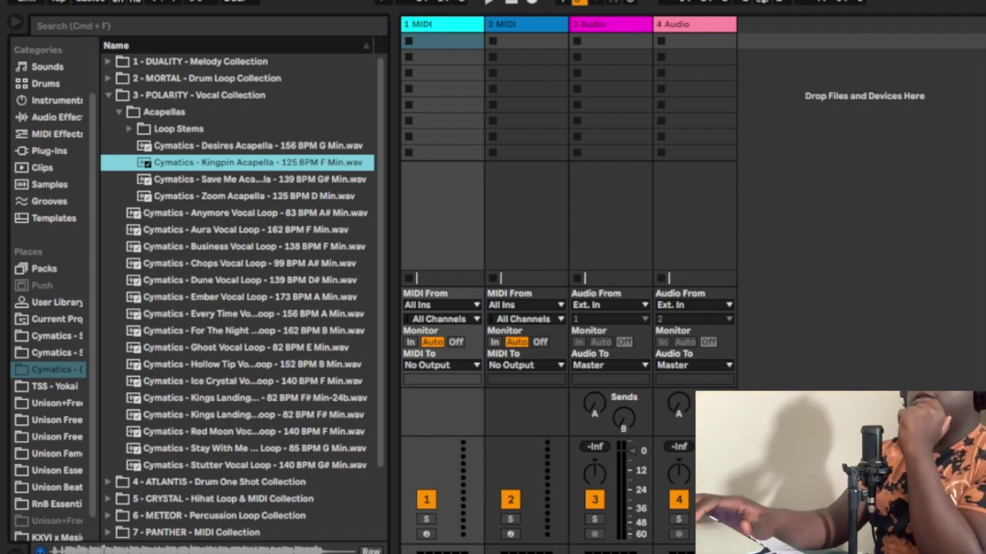
pyautogui.click(254, 246)
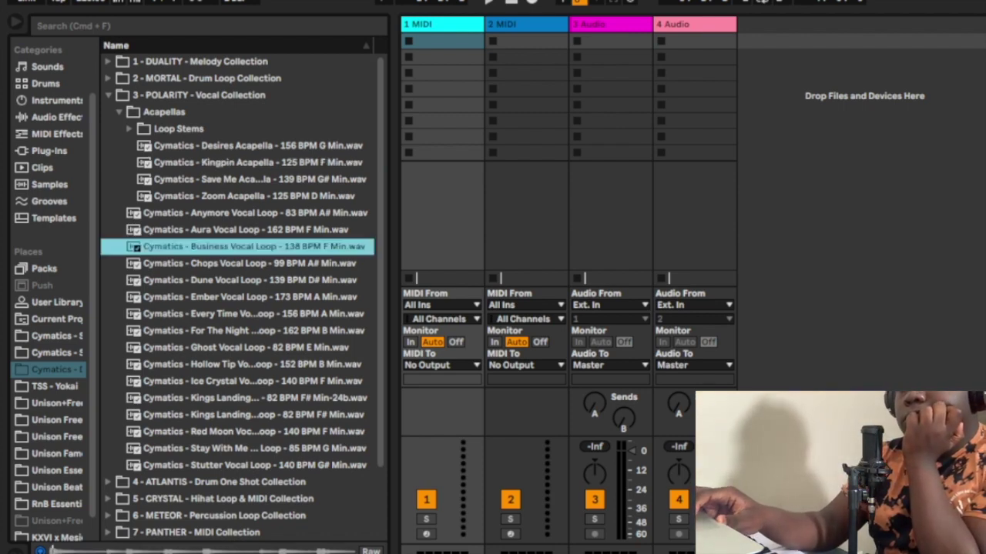
pyautogui.press('Down')
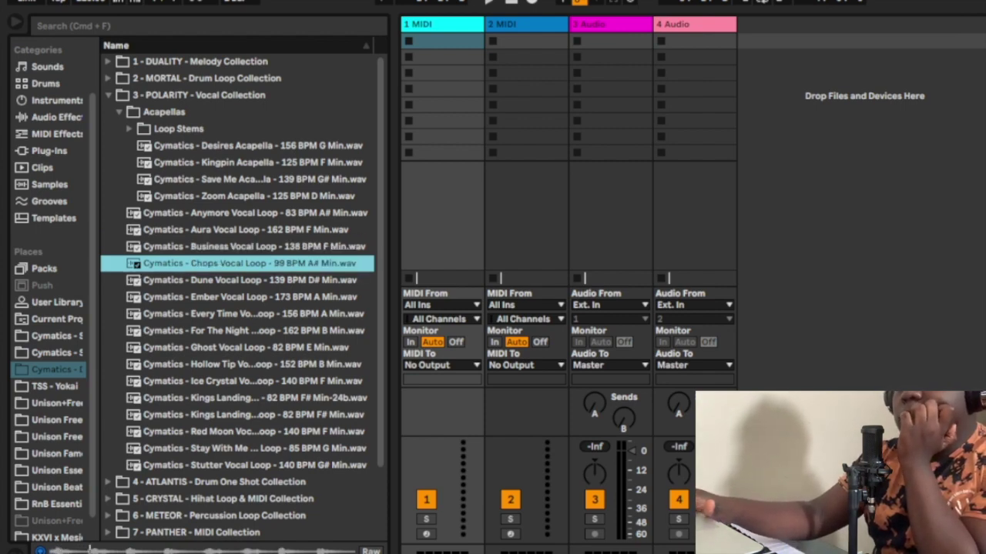
pyautogui.press('Down')
pyautogui.press('Down')
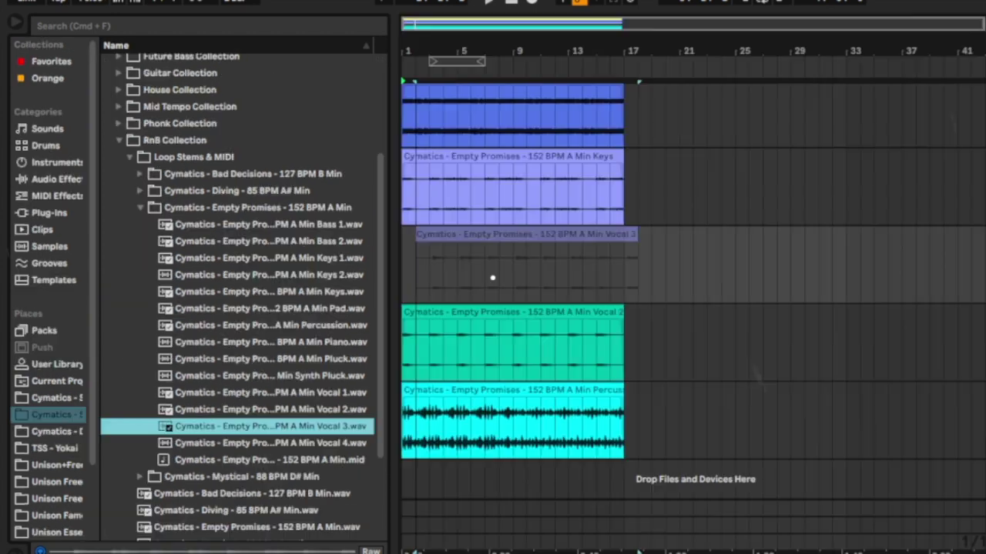
# Step: Place the Empty Promises Vocal 3 stem at bar 1 on the track above Vocal 2 and play the arrangement
pyautogui.moveTo(417, 266); pyautogui.dragTo(405, 266)
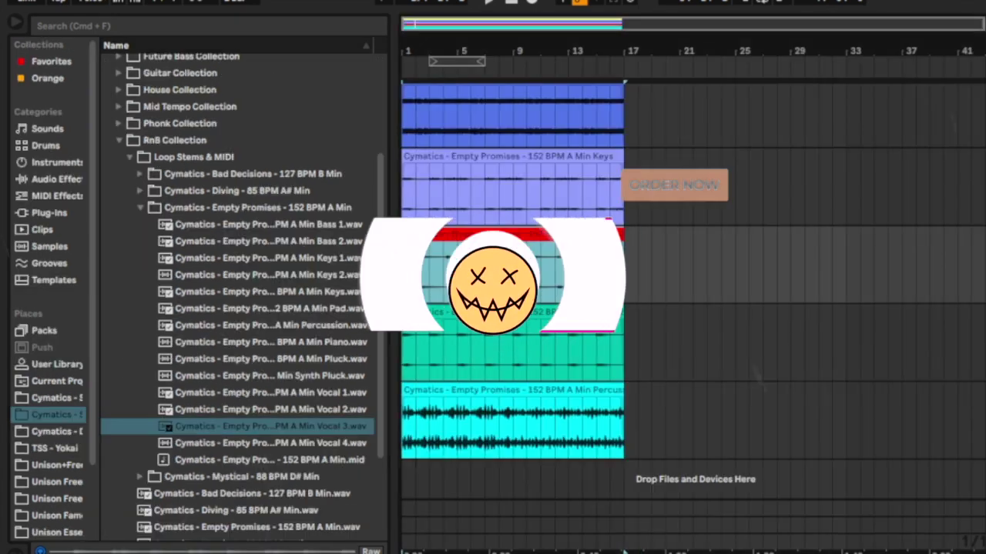
pyautogui.press('space')
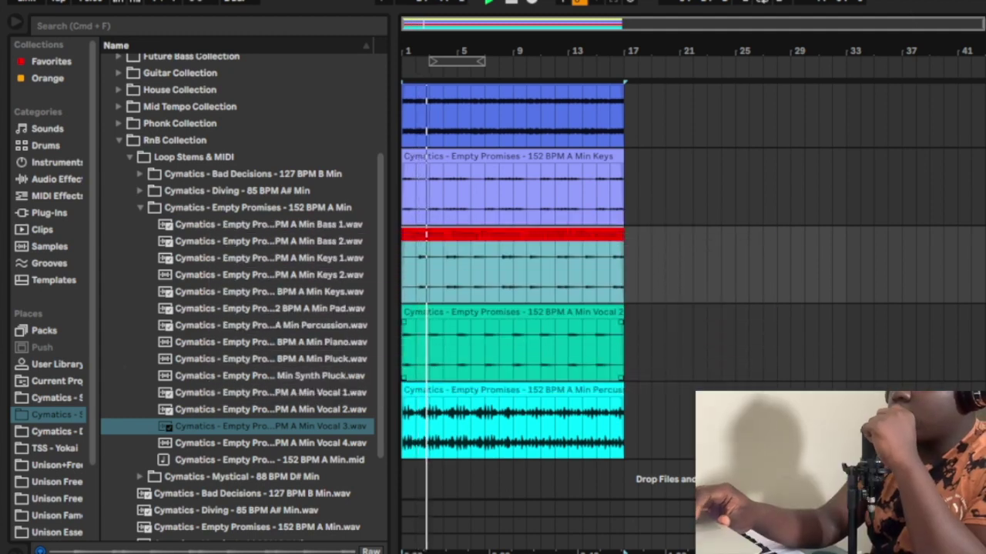
pyautogui.scroll(2, 512, 269)
pyautogui.scroll(-3, 512, 308)
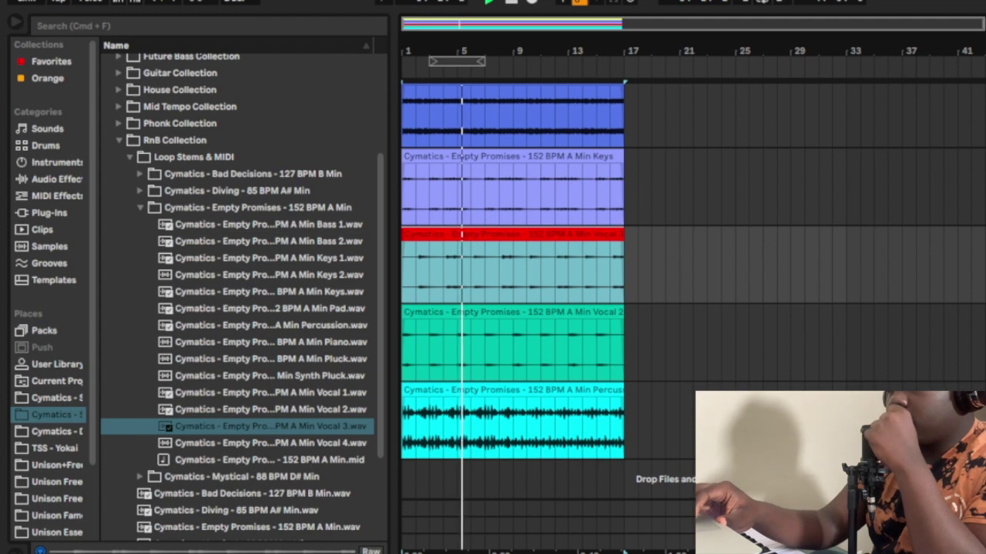
pyautogui.press('0')
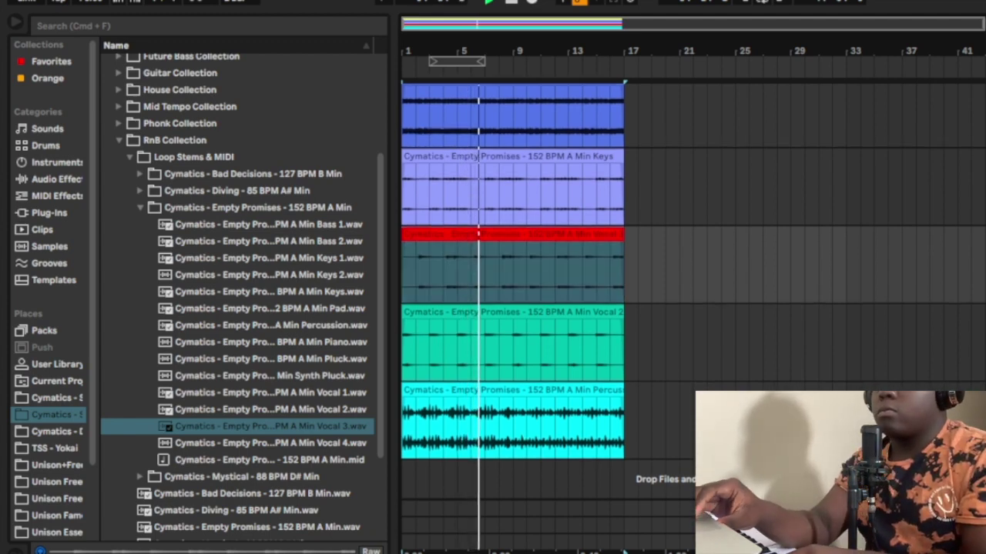
# Step: Insert a new track directly below the Empty Promises Percussion track
pyautogui.scroll(2, 693, 308)
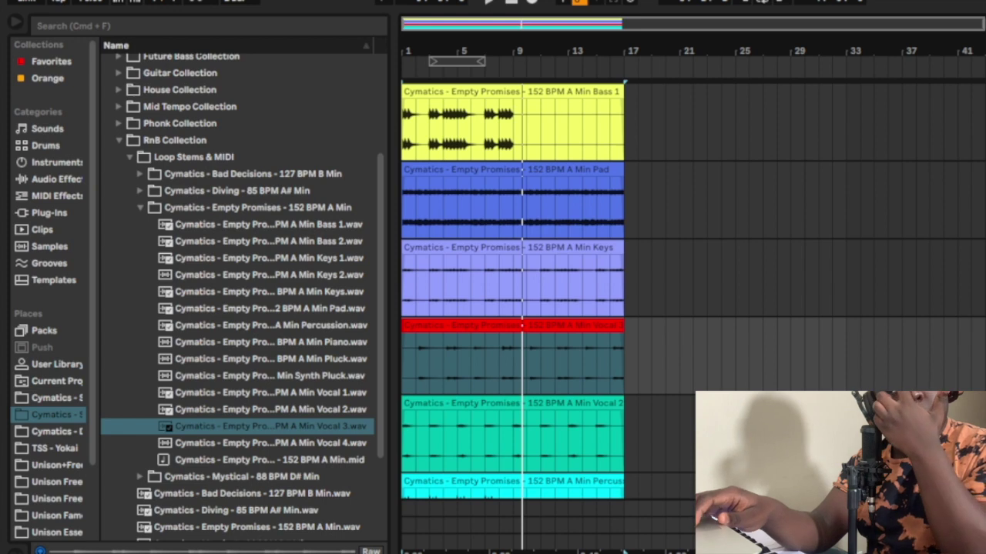
pyautogui.scroll(-2, 693, 293)
pyautogui.scroll(-4, 693, 292)
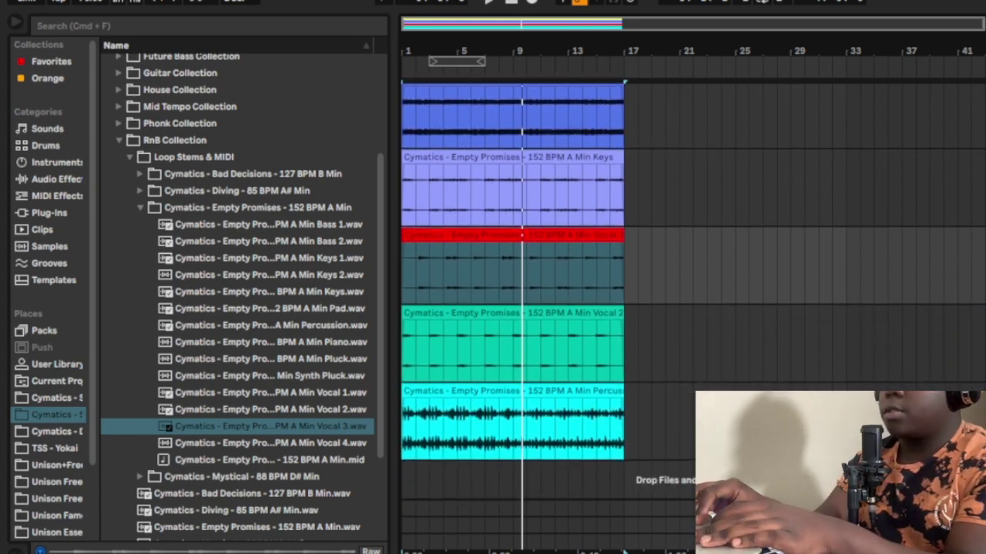
pyautogui.hscroll(1, 693, 292)
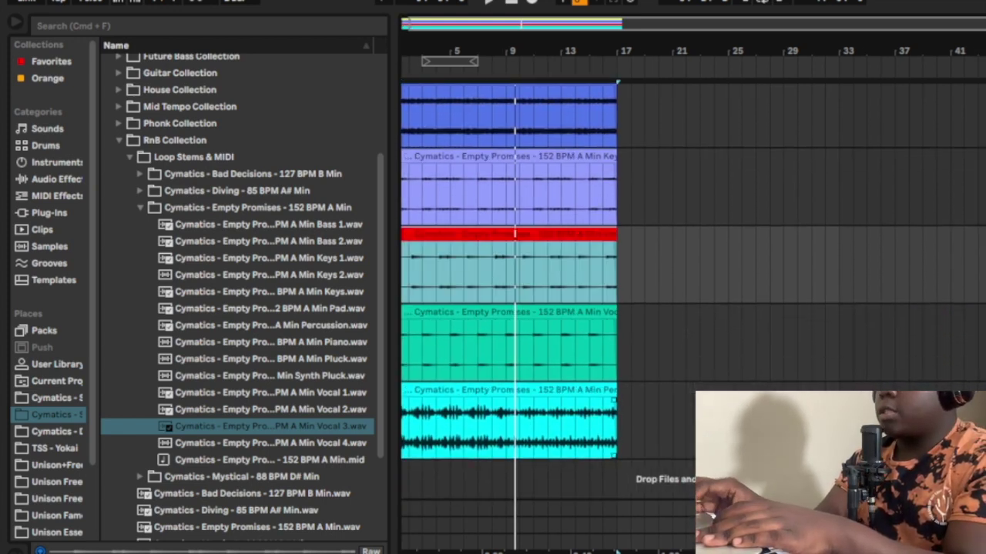
pyautogui.click(539, 391)
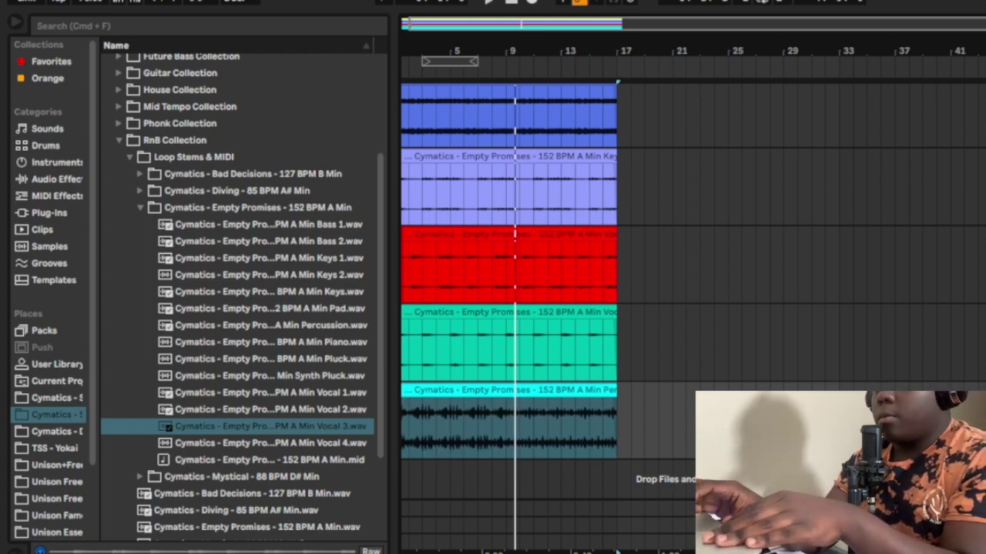
pyautogui.press('super+t')
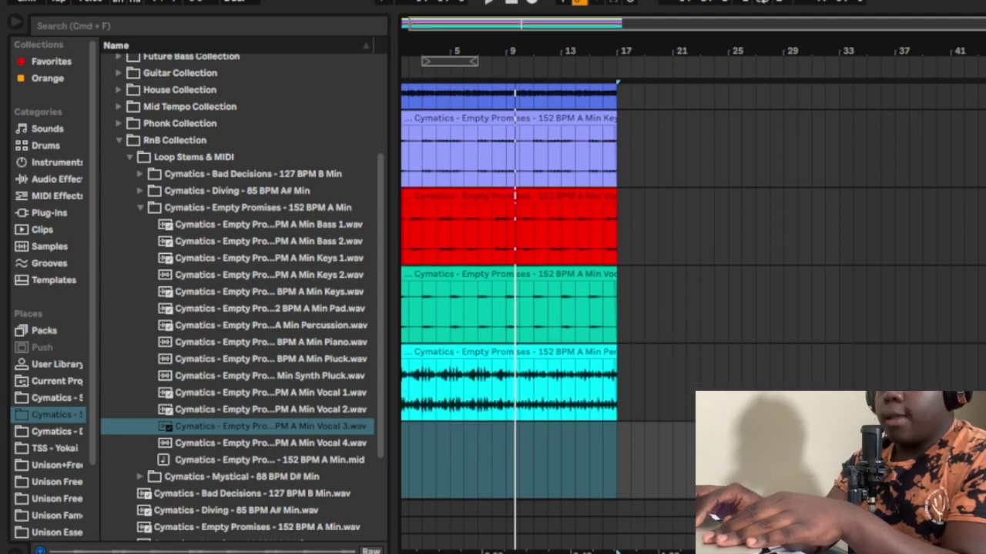
# Step: Choose Arturia's Analog Lab V from the VST3 plug-ins and record a 16-bar MIDI part with it on the new track
pyautogui.click(48, 415)
pyautogui.click(49, 213)
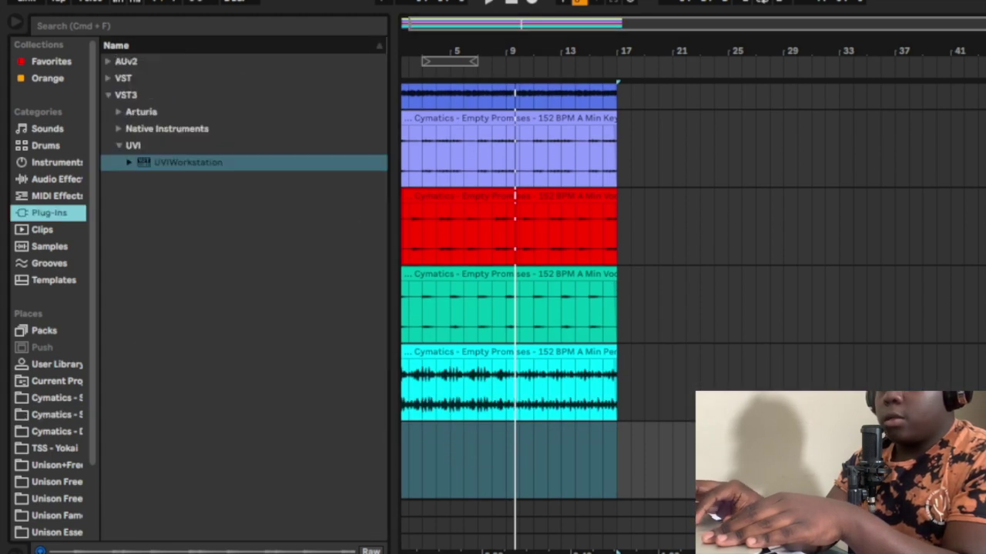
pyautogui.click(141, 113)
pyautogui.press('Down')
pyautogui.press('Down')
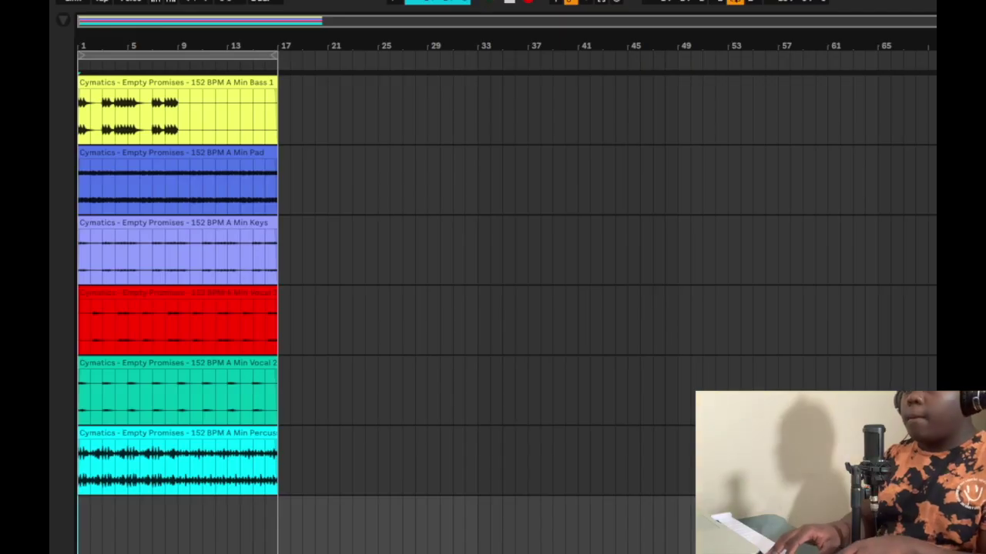
pyautogui.press('space')
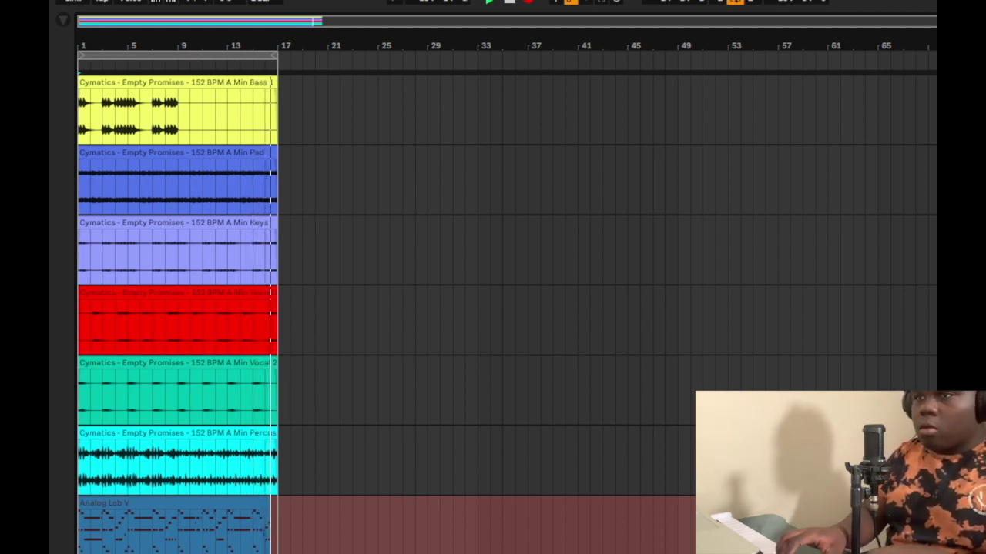
pyautogui.press('space')
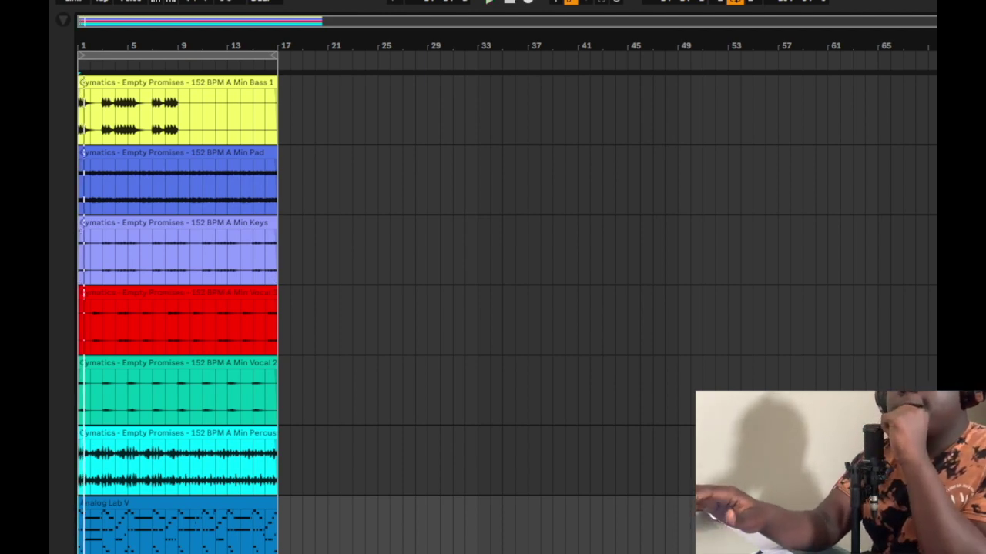
# Step: Show the browser again, collapse Melodies in the second Cymatics folder and open its Drums folder
pyautogui.press('super+alt+b')
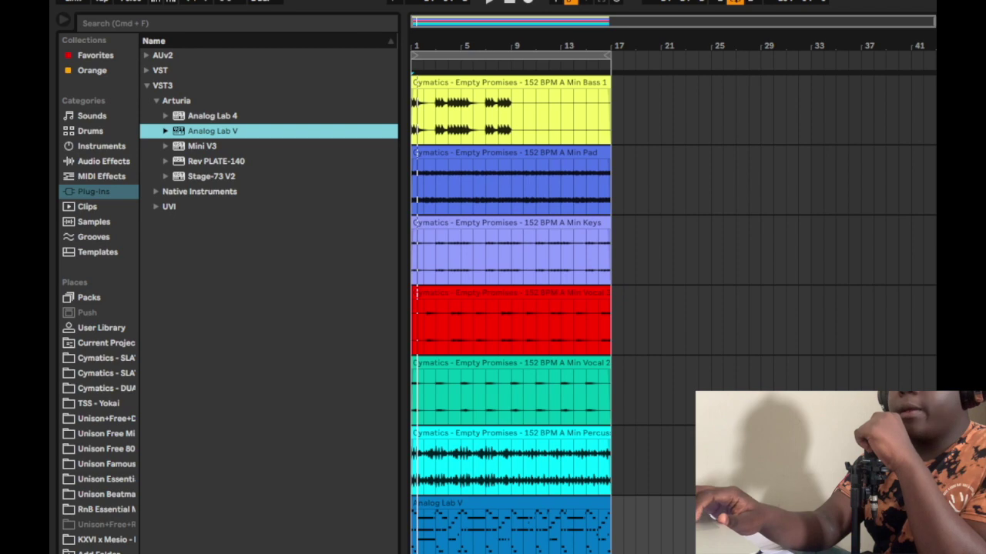
pyautogui.click(105, 373)
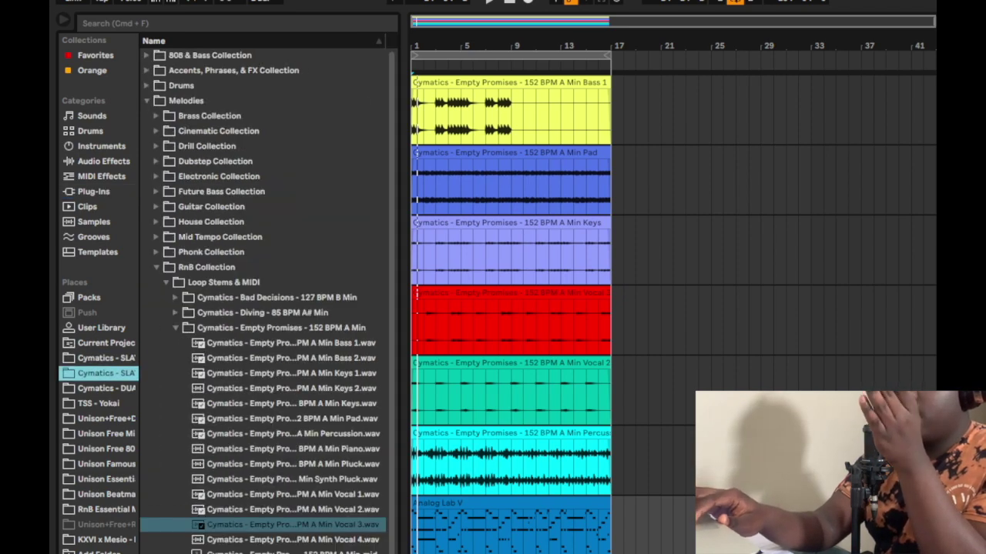
pyautogui.click(147, 101)
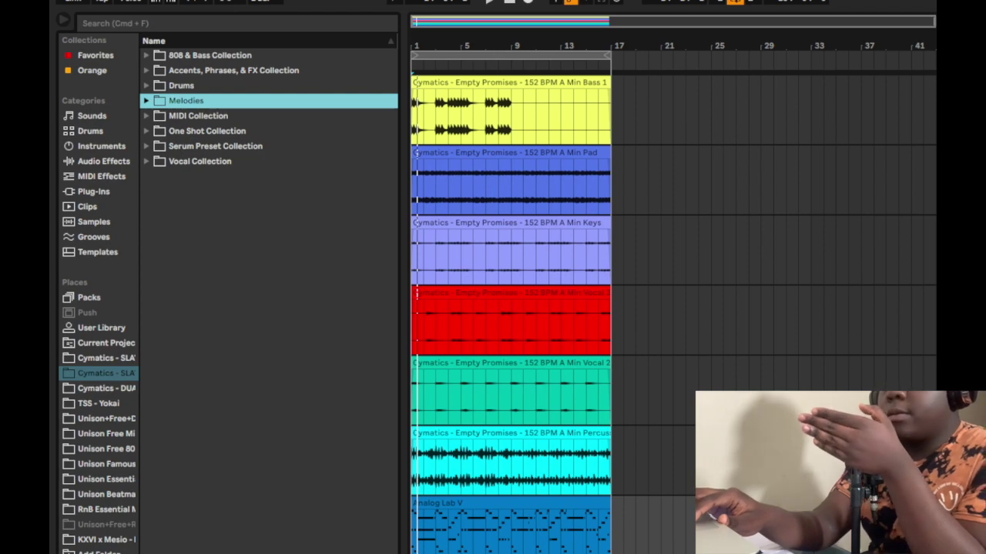
pyautogui.click(146, 85)
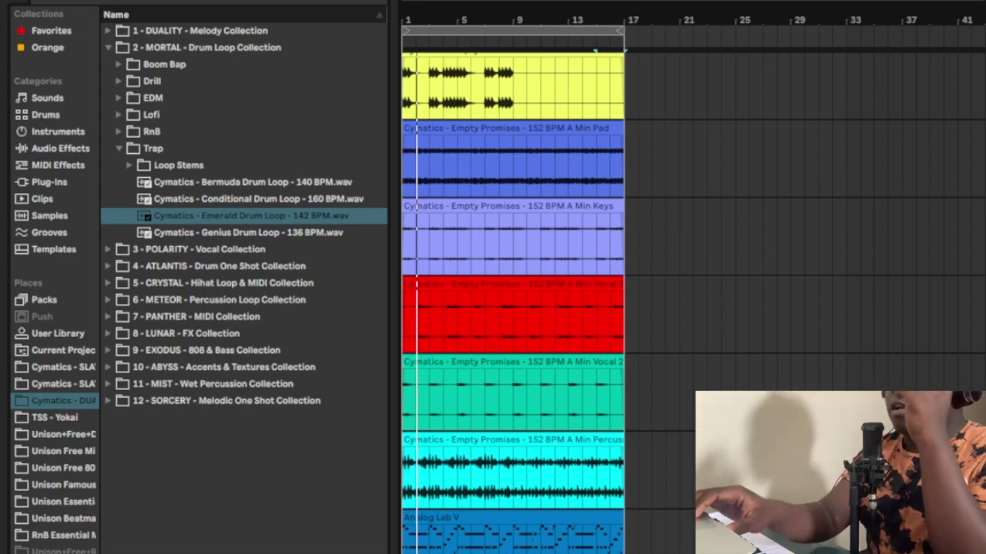
pyautogui.scroll(-3, 512, 300)
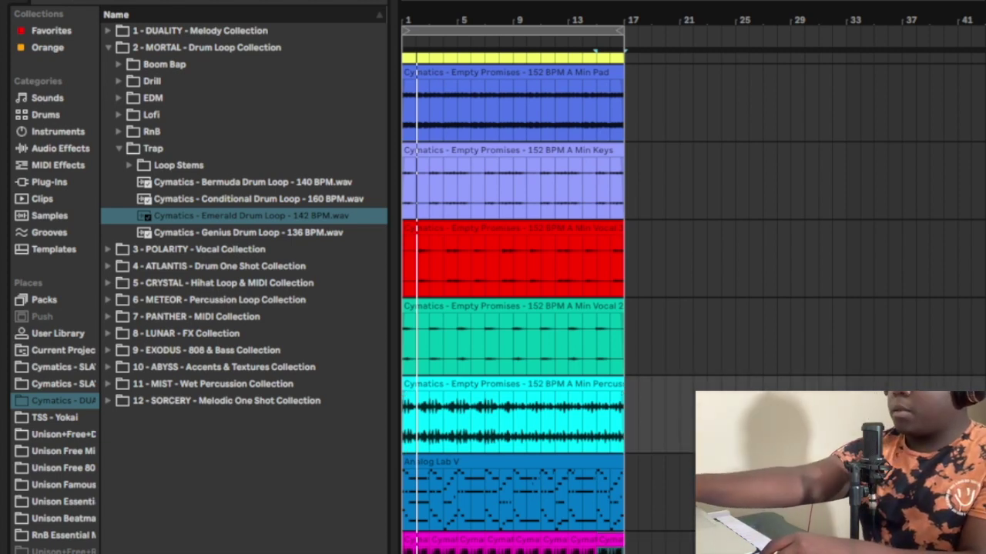
pyautogui.scroll(3, 512, 300)
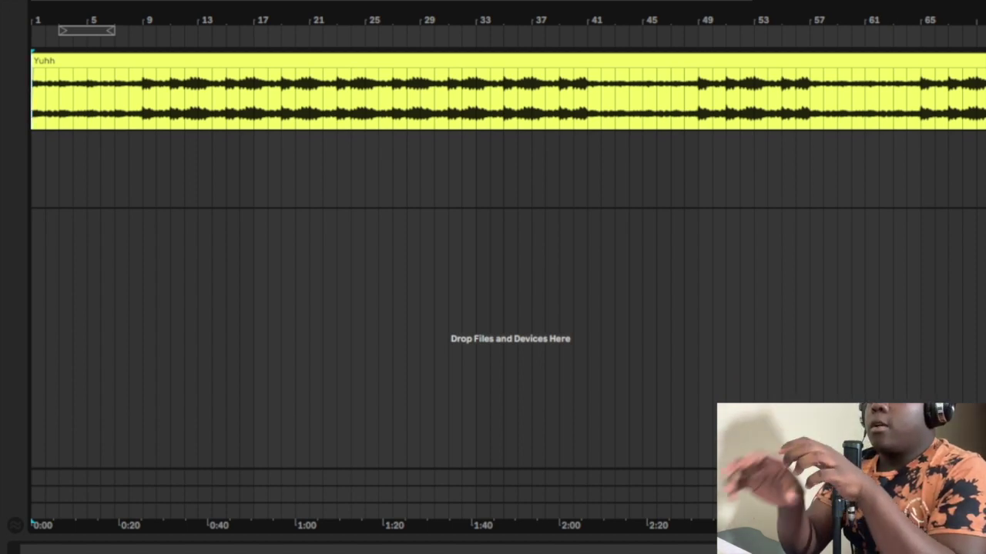
# Step: Show the browser, open the first Cymatics folder in Places and collapse its Secret Hihat Loop + MIDI Collection
pyautogui.hscroll(15, 508, 270)
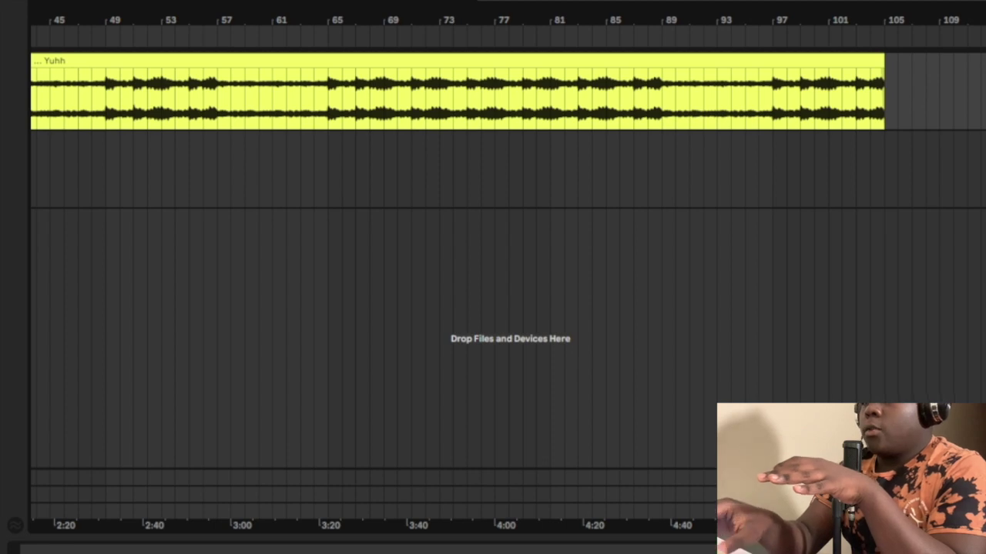
pyautogui.hscroll(-10, 508, 269)
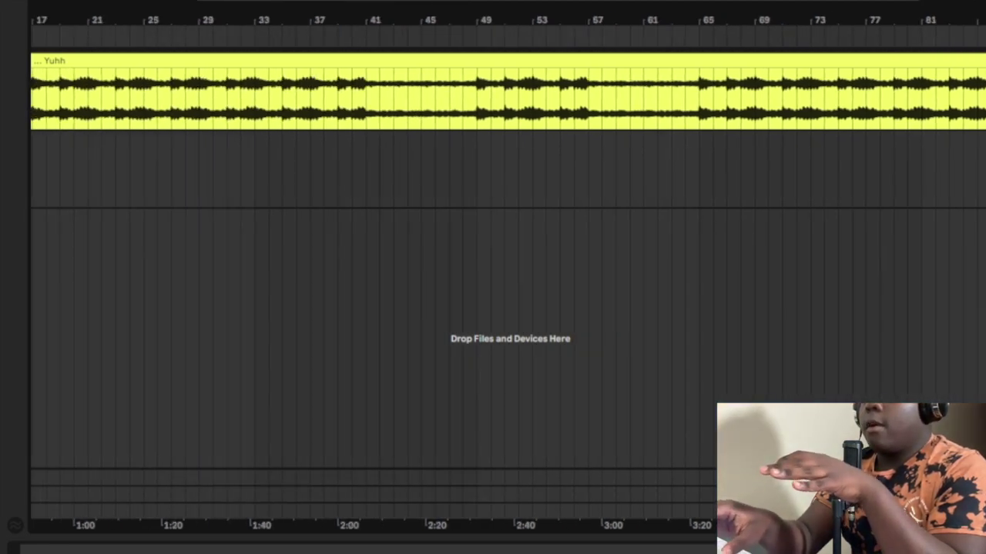
pyautogui.hscroll(-6, 508, 269)
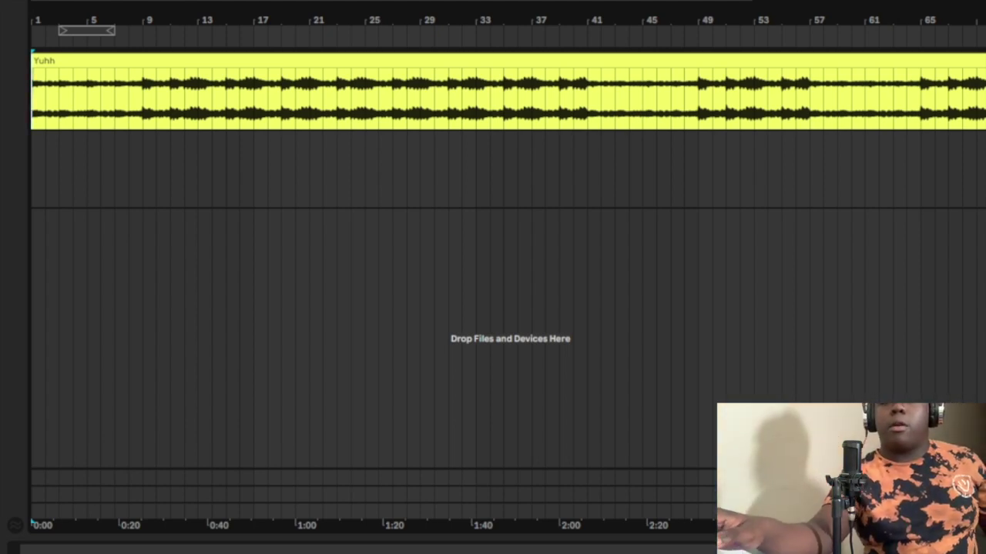
pyautogui.hotkey('ctrl', 'alt', 'b')
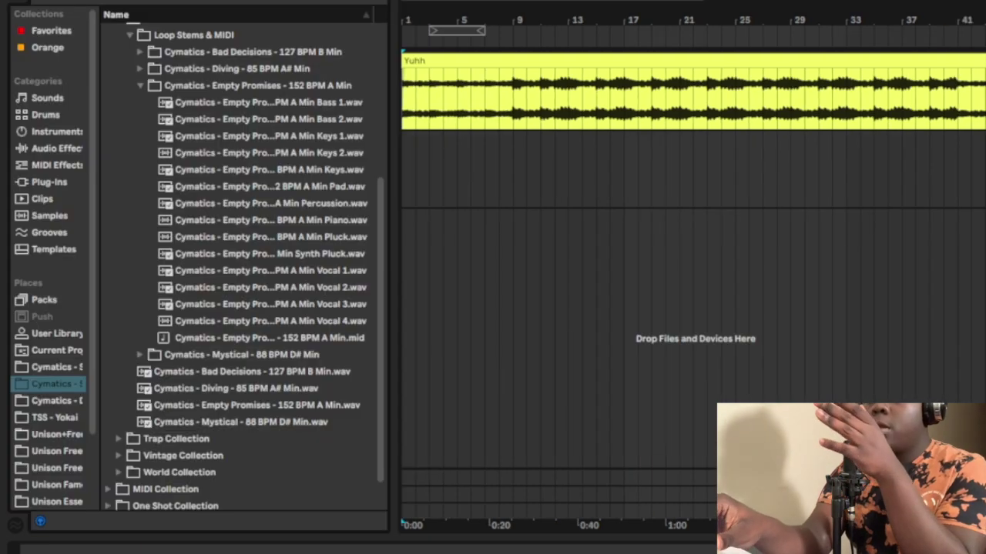
pyautogui.click(56, 367)
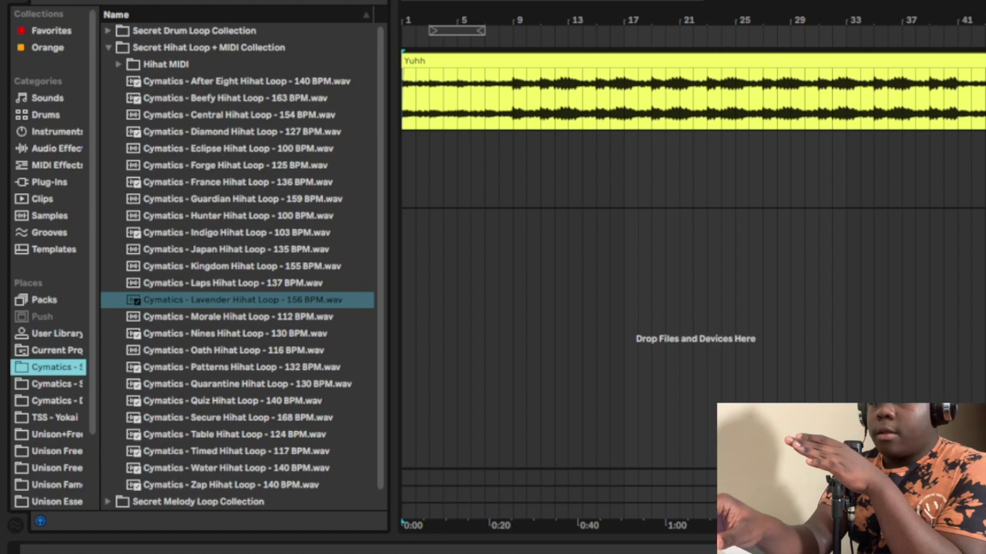
pyautogui.click(109, 48)
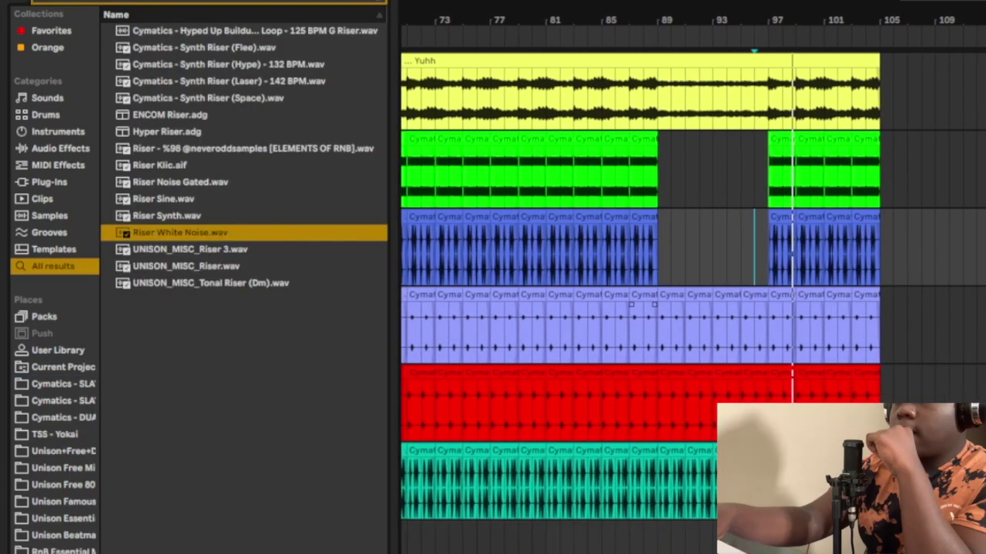
# Step: Hide the browser and play the full arrangement from bar 1
pyautogui.hscroll(-5, 695, 327)
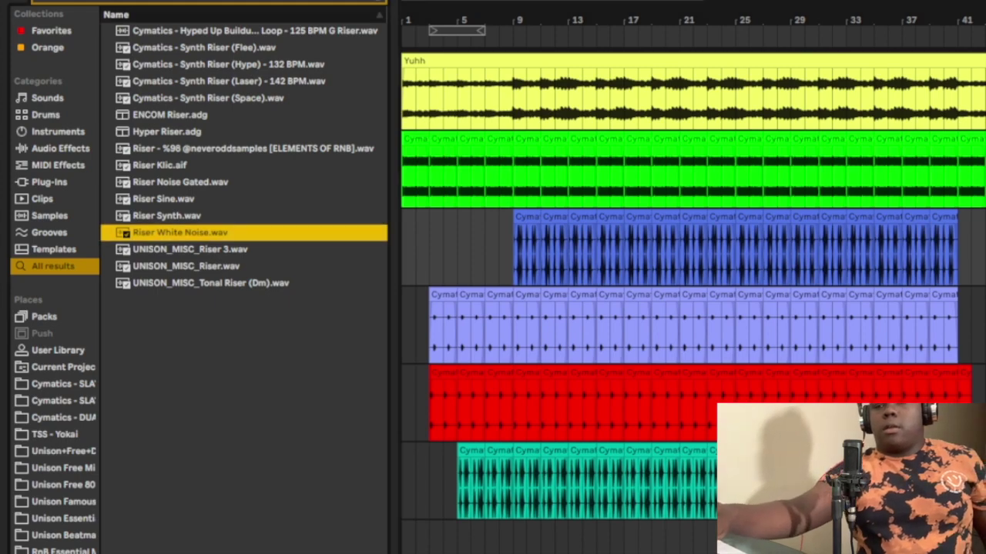
pyautogui.hotkey('ctrl', 'alt', 'b')
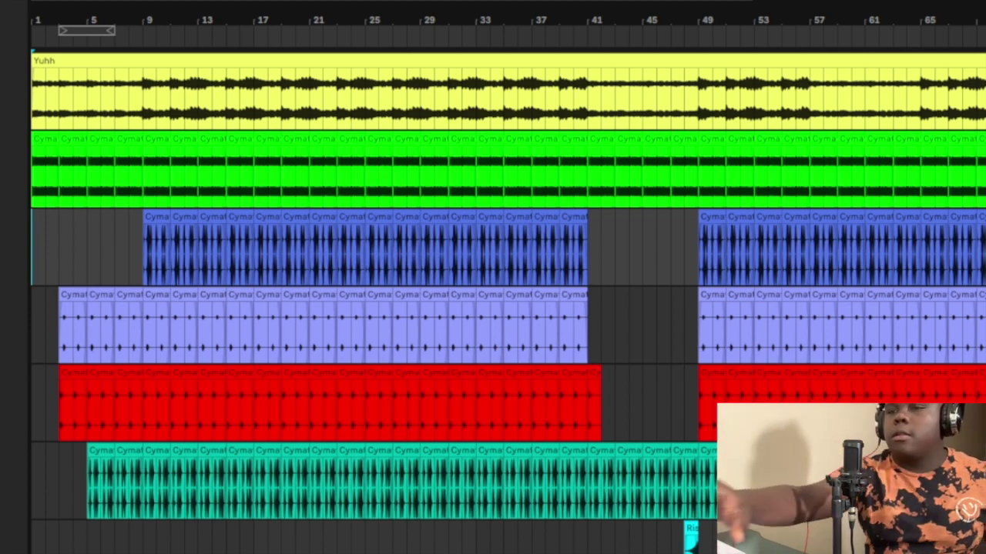
pyautogui.press('space')
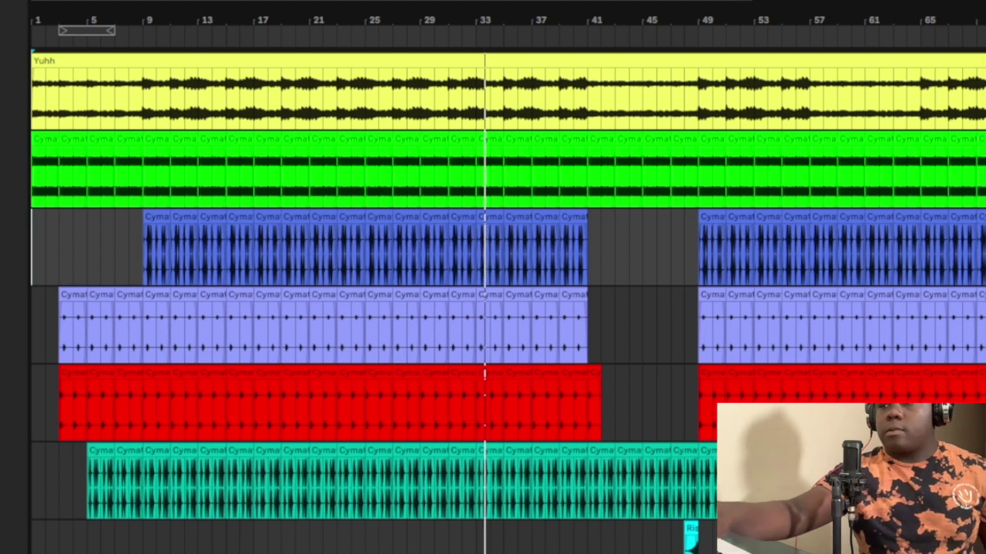
# Step: Delete the short leftover clip that extends past bar 41 on the red drum loop track
pyautogui.click(594, 373)
pyautogui.press('Delete')
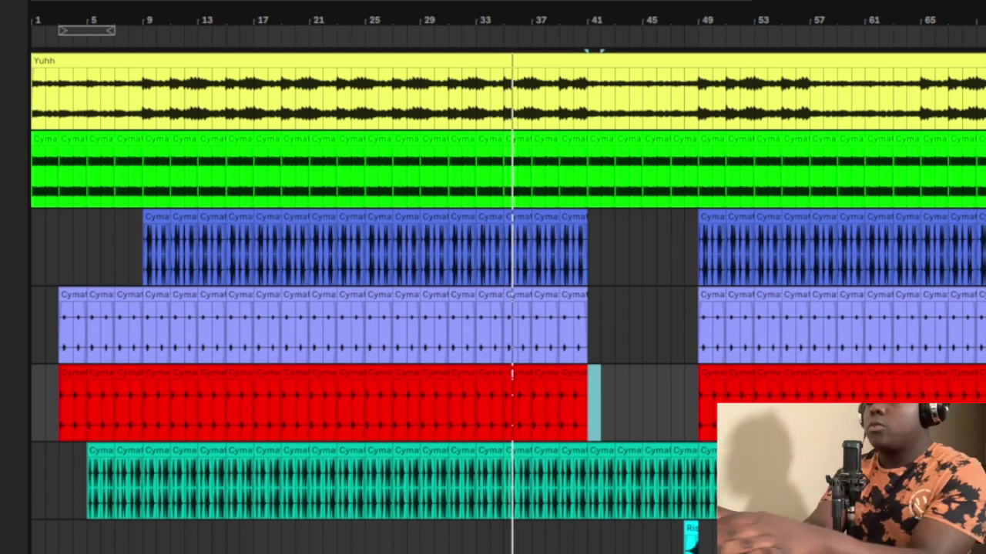
# Step: Look over the whole arrangement from bar 1 to its end at bar 105 while it plays
pyautogui.scroll(-5, 599, 285)
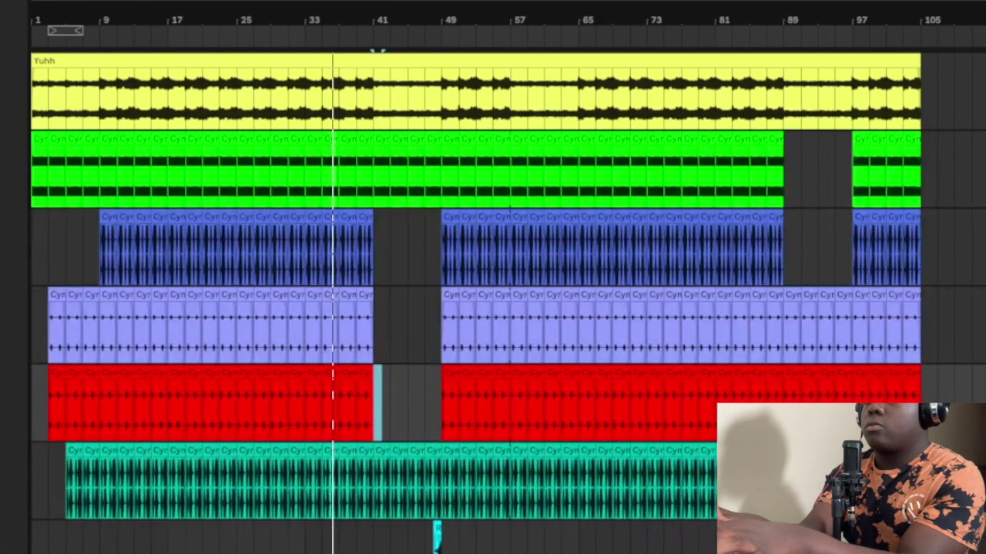
pyautogui.scroll(1, 599, 284)
pyautogui.scroll(-1, 605, 284)
pyautogui.scroll(1, 604, 285)
pyautogui.scroll(-1, 605, 285)
pyautogui.scroll(2, 604, 285)
pyautogui.scroll(-1, 604, 285)
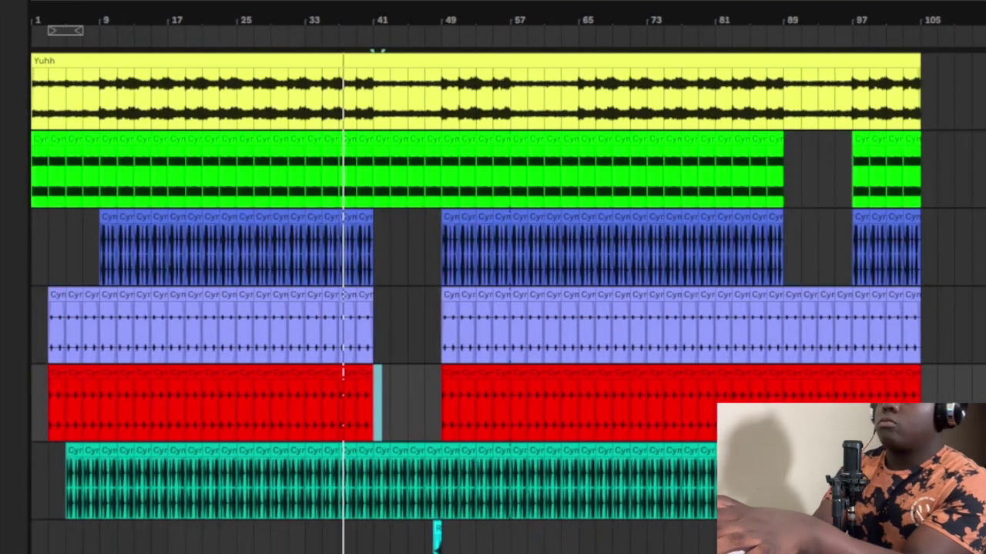
pyautogui.scroll(-1, 604, 285)
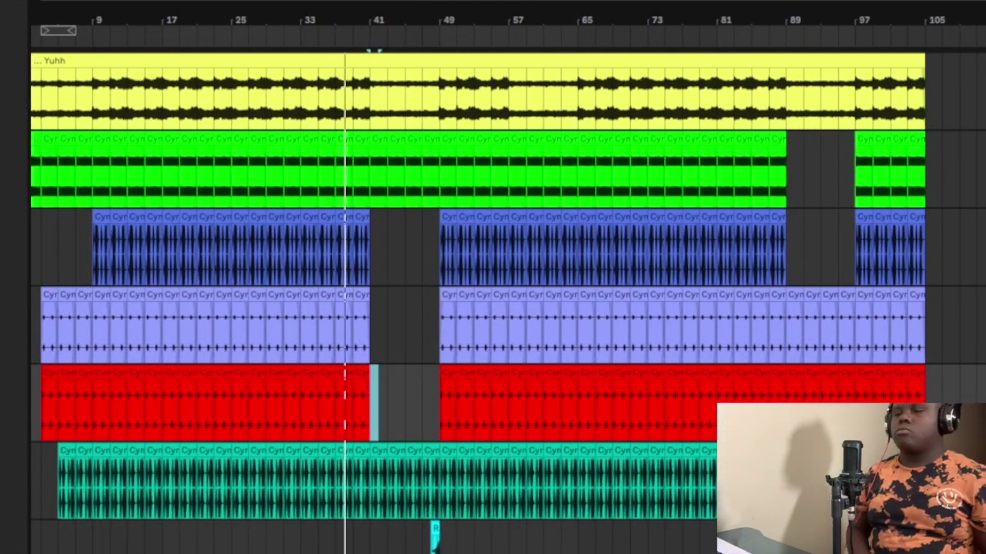